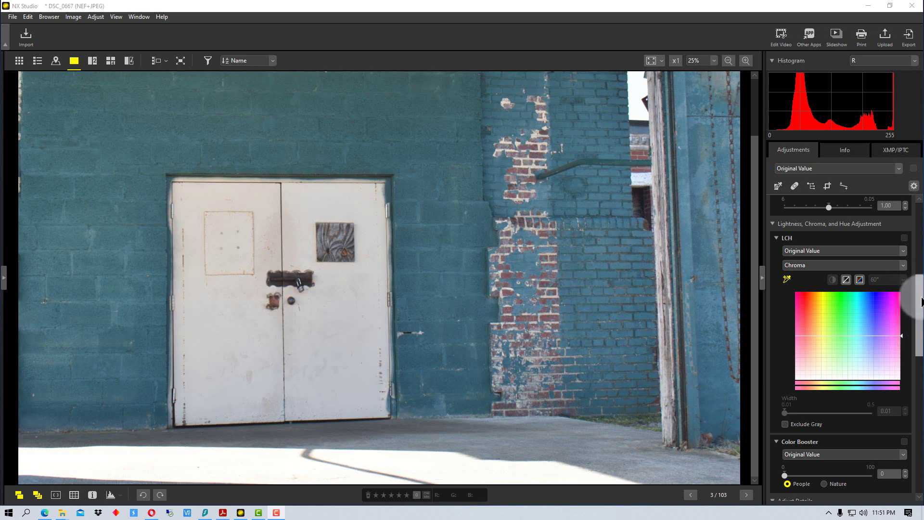
Keep the LCH channel on Chroma and eyedrop the teal wall to add a chroma control point.
{"action": "left_click", "coordinate": [819, 267]}
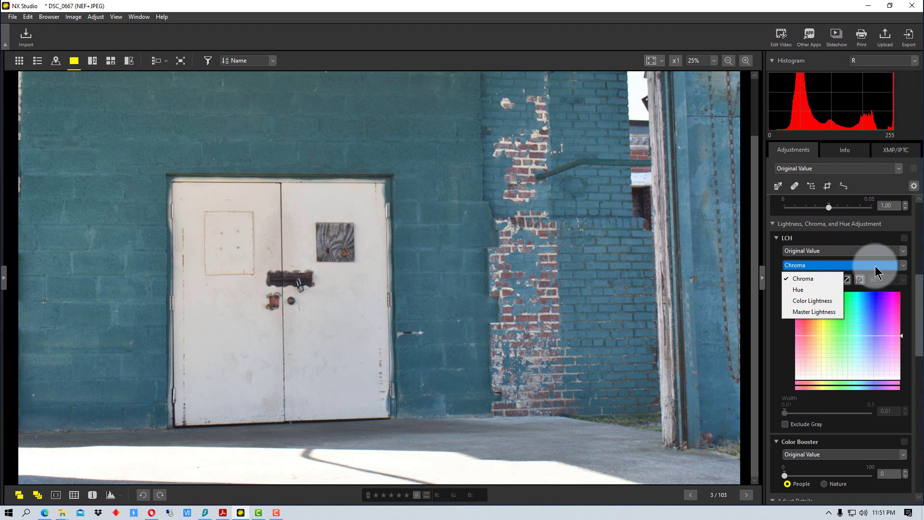
{"action": "left_click", "coordinate": [915, 287]}
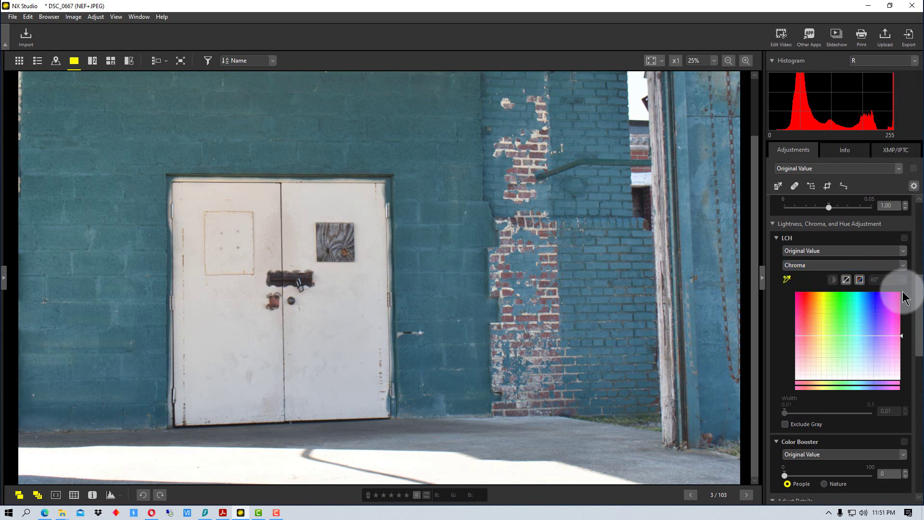
{"action": "left_click", "coordinate": [787, 280]}
{"action": "left_click", "coordinate": [456, 264]}
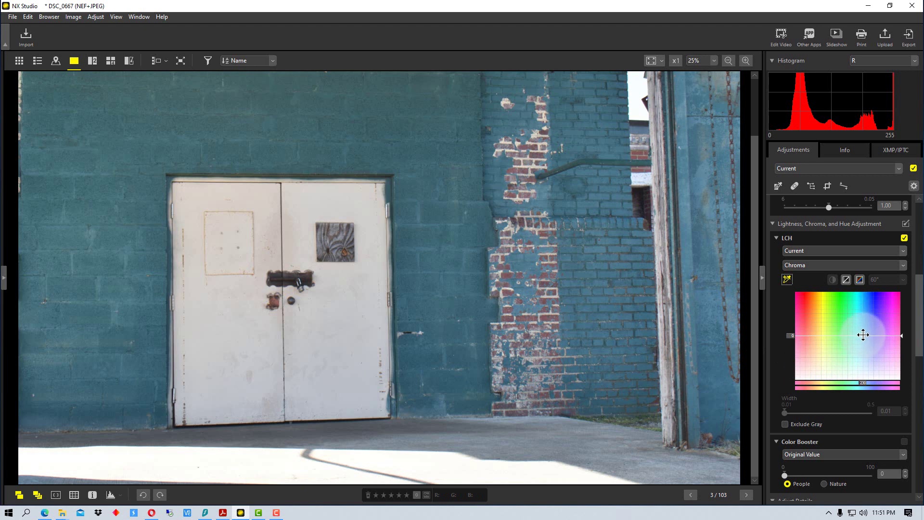
Raise the teal chroma point, widen Width to 0.14, then pull the point down to grey the wall.
{"action": "left_click_drag", "start_coordinate": [863, 335], "coordinate": [867, 305]}
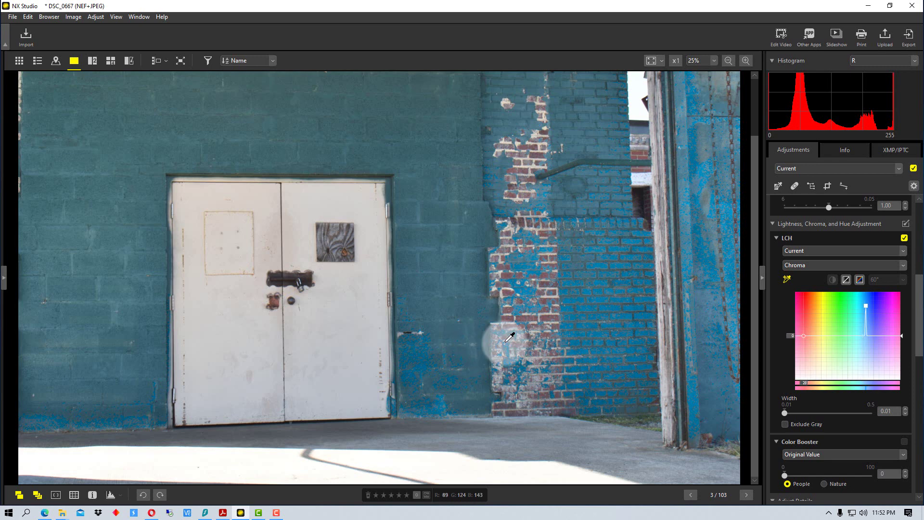
{"action": "left_click_drag", "start_coordinate": [785, 414], "coordinate": [859, 362]}
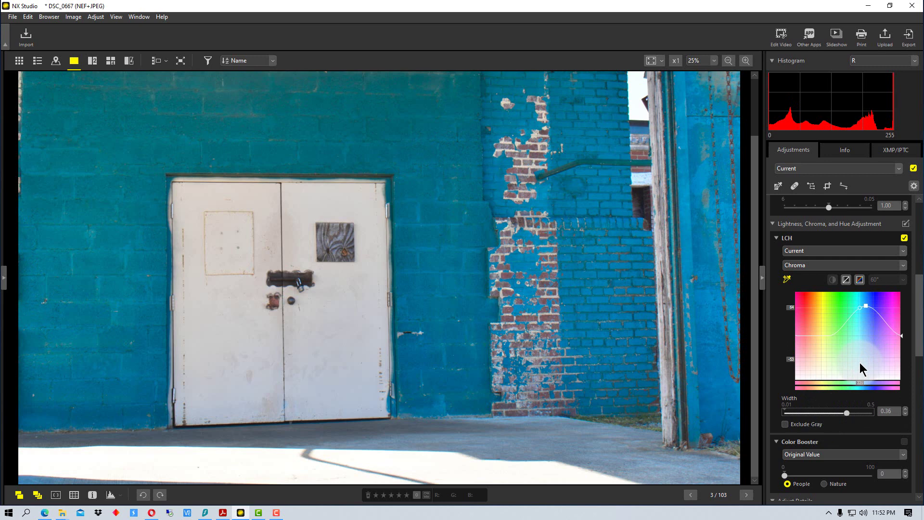
{"action": "left_click_drag", "start_coordinate": [847, 413], "coordinate": [807, 414]}
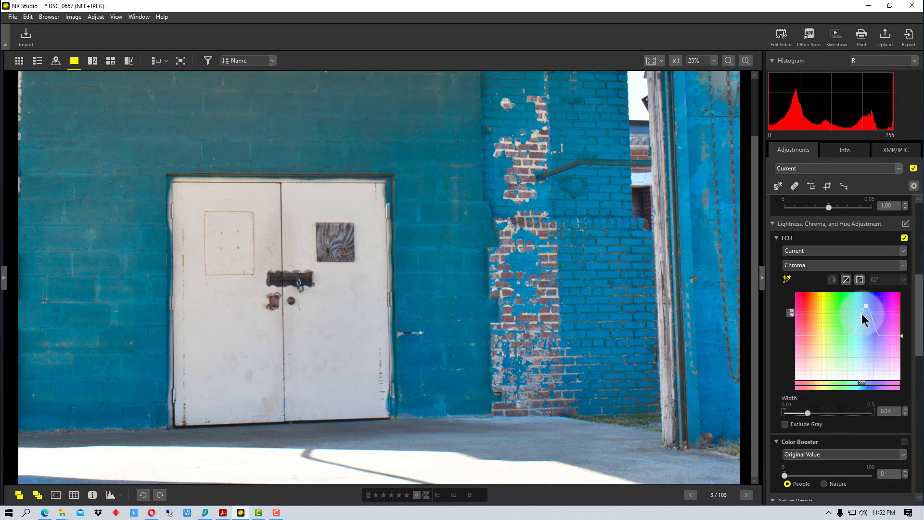
{"action": "mouse_move", "coordinate": [862, 314]}
{"action": "left_mouse_down"}
{"action": "mouse_move", "coordinate": [867, 294]}
{"action": "mouse_move", "coordinate": [868, 371]}
{"action": "left_mouse_up"}
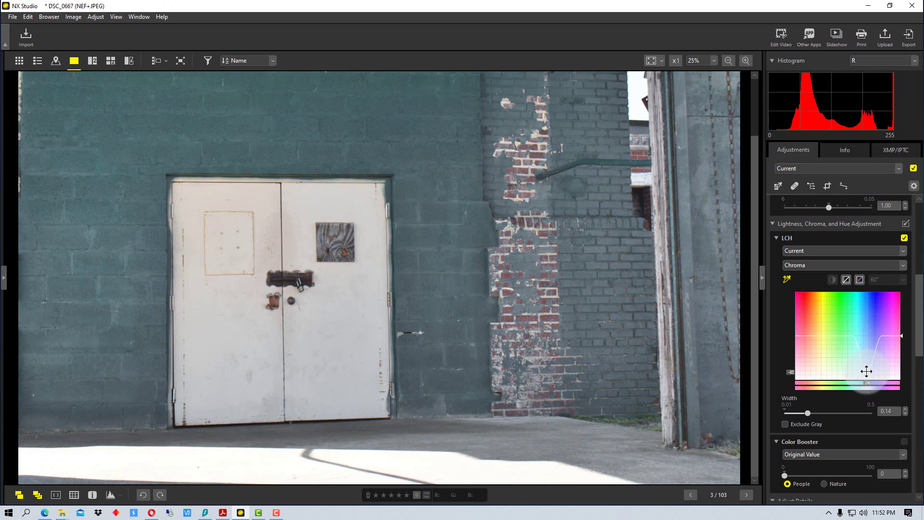
Drag the teal chroma point high to saturate the blues, tick Exclude Gray, and open the LCH presets.
{"action": "left_click_drag", "start_coordinate": [867, 371], "coordinate": [871, 298]}
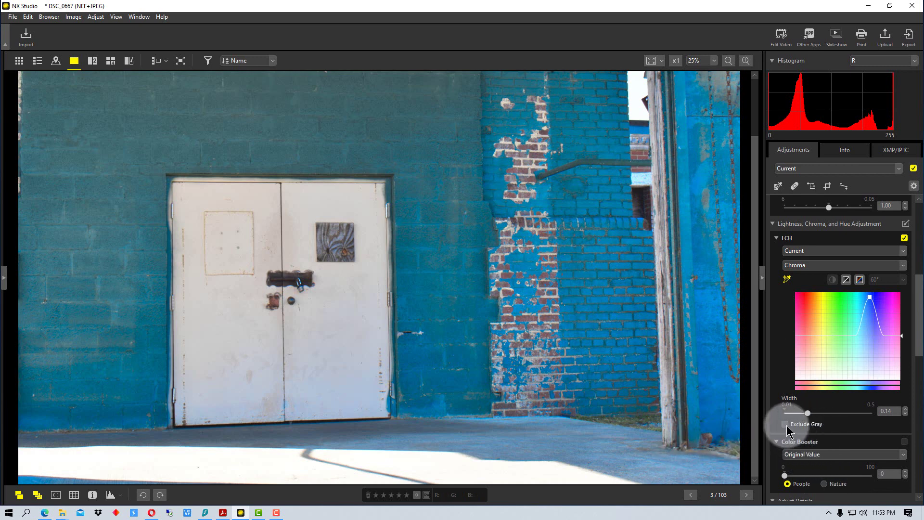
{"action": "left_click", "coordinate": [785, 424]}
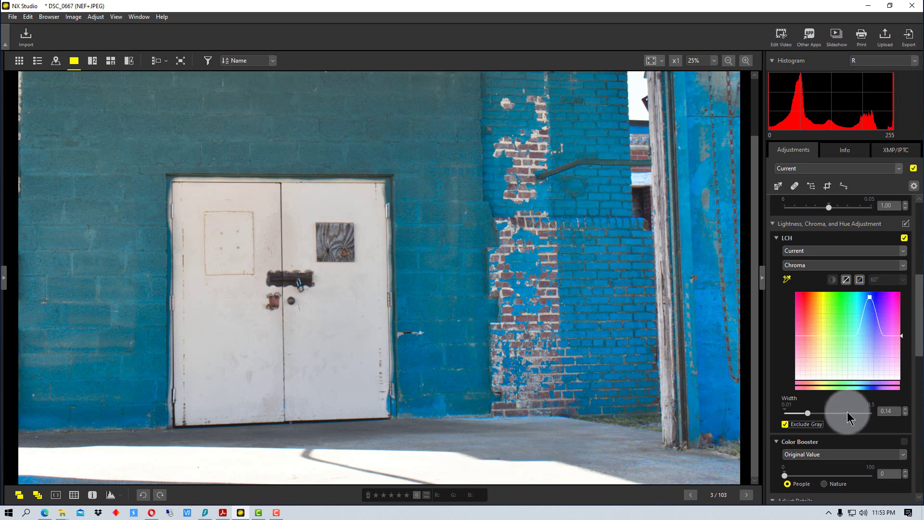
{"action": "left_click", "coordinate": [826, 252]}
Reset LCH to Original Value, switch the channel to Hue, and sample the teal wall.
{"action": "left_click", "coordinate": [823, 266]}
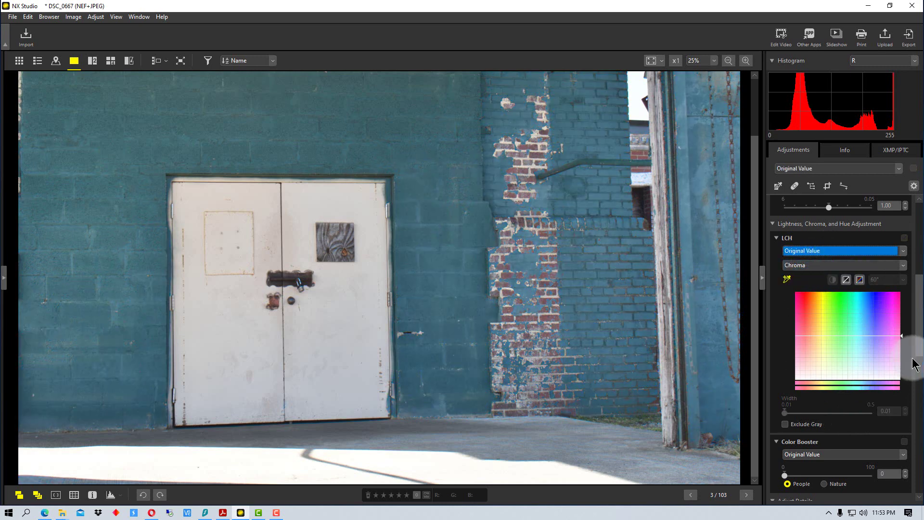
{"action": "left_click", "coordinate": [842, 266]}
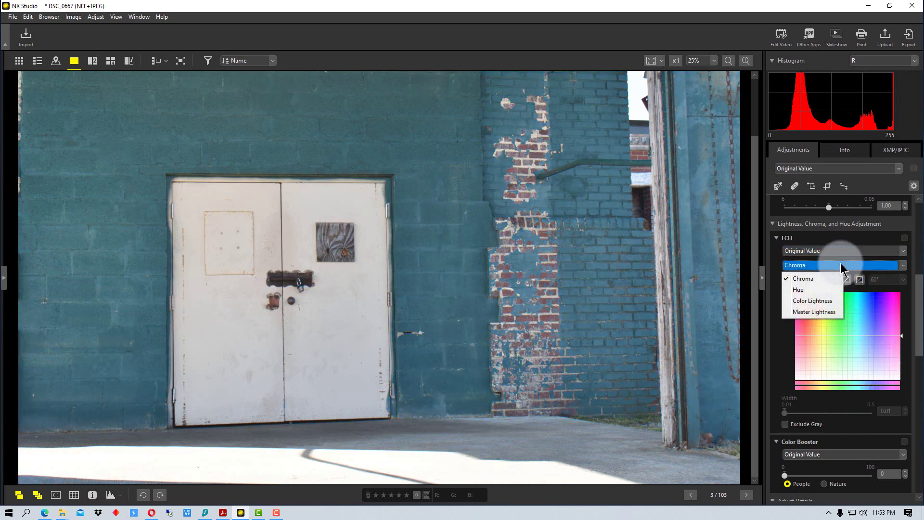
{"action": "left_click", "coordinate": [807, 290]}
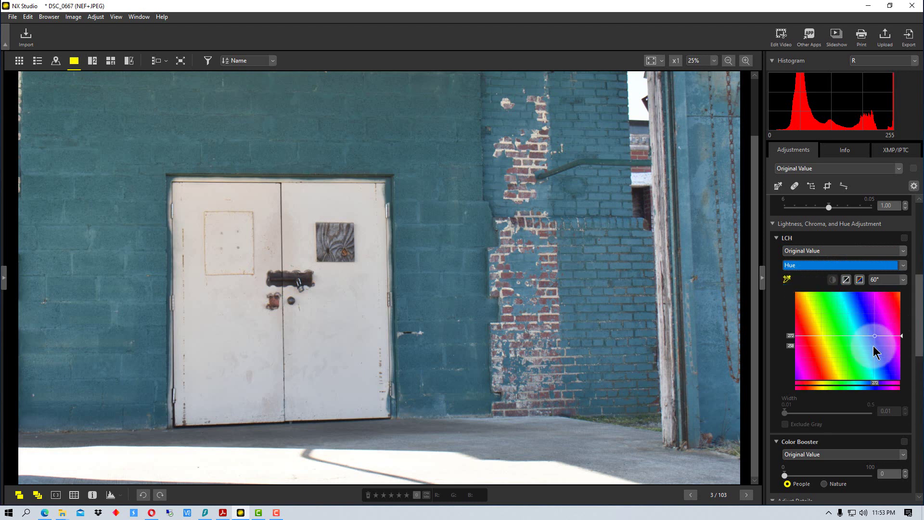
{"action": "left_click", "coordinate": [787, 279]}
{"action": "left_click", "coordinate": [569, 324]}
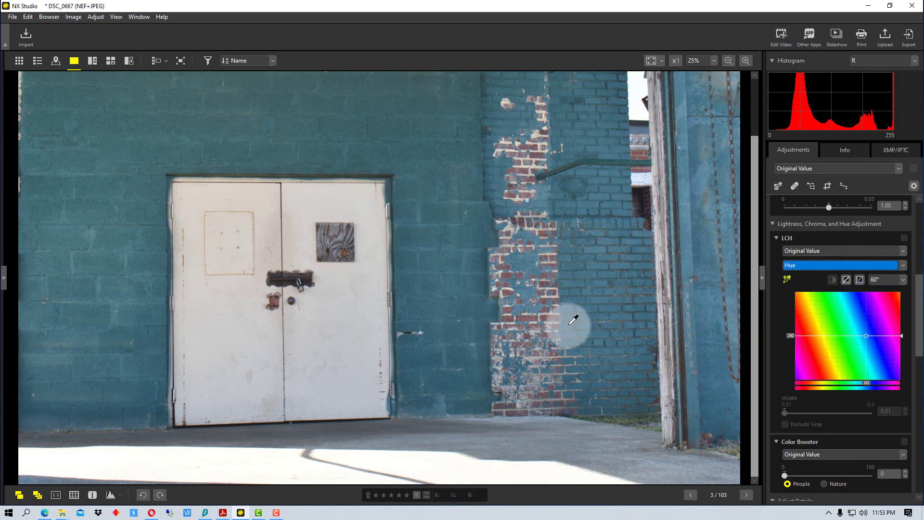
{"action": "left_click", "coordinate": [451, 254]}
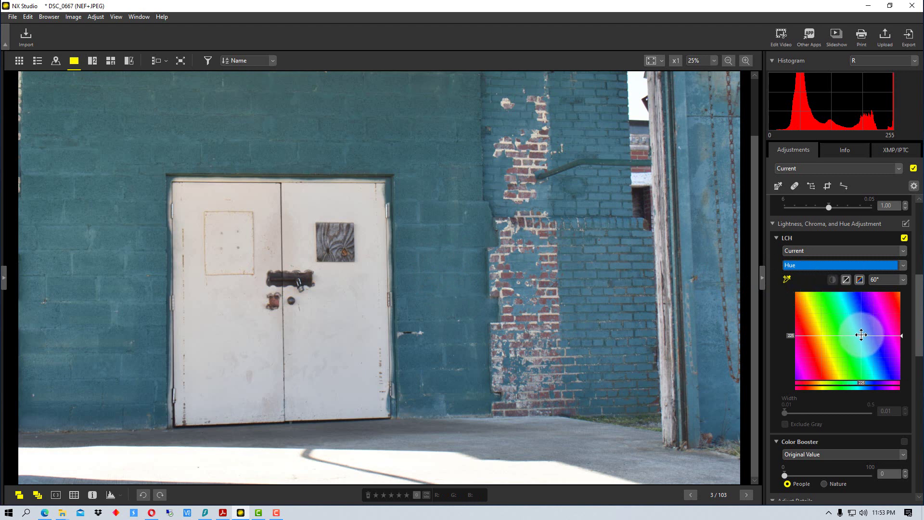
Shift the wall's hue toward purple, then green with a wider Width, and reset LCH to Original Value.
{"action": "left_click_drag", "start_coordinate": [861, 334], "coordinate": [862, 305]}
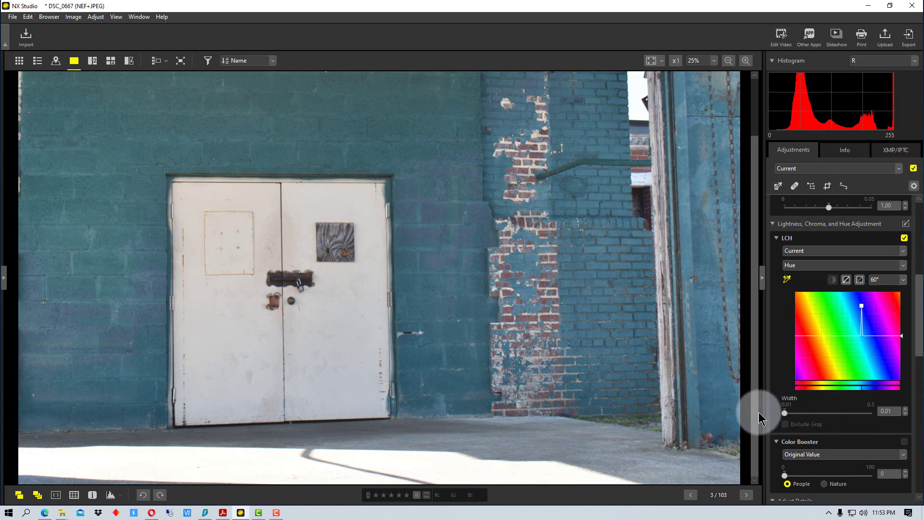
{"action": "left_click_drag", "start_coordinate": [786, 414], "coordinate": [835, 413]}
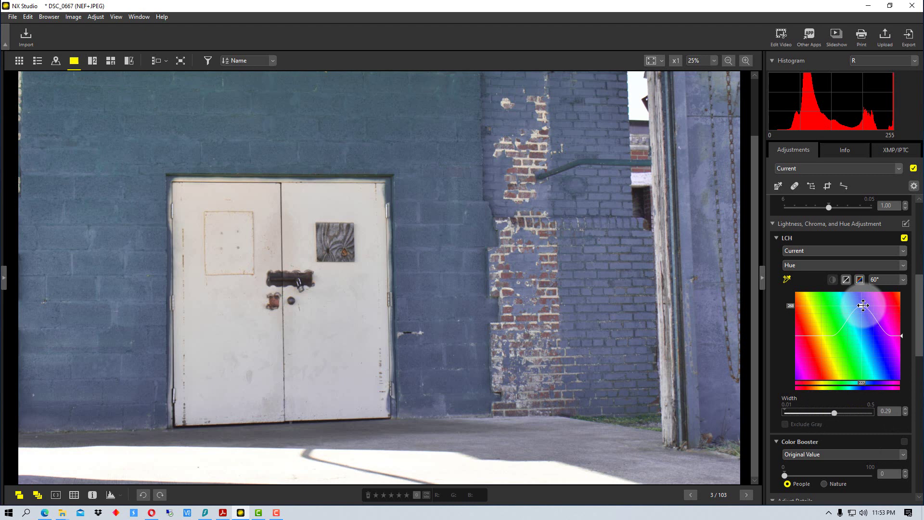
{"action": "left_click_drag", "start_coordinate": [861, 305], "coordinate": [863, 297]}
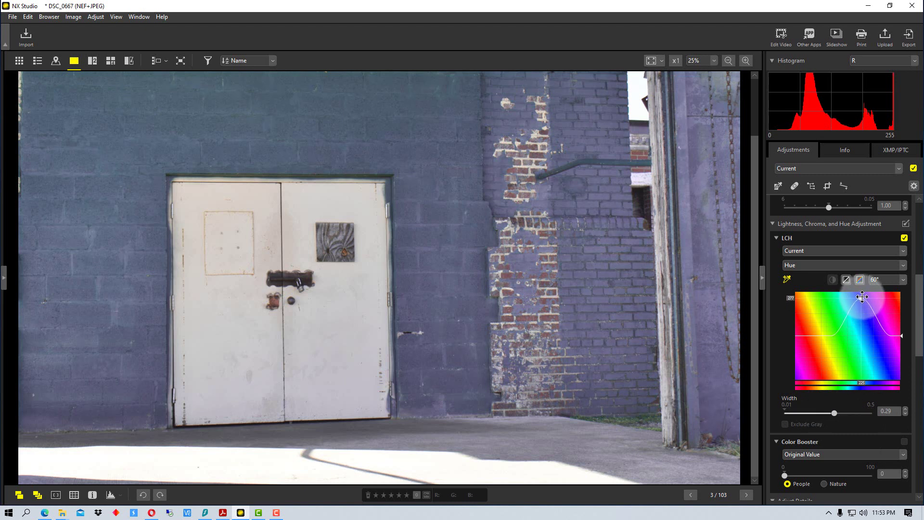
{"action": "left_click_drag", "start_coordinate": [862, 297], "coordinate": [861, 364]}
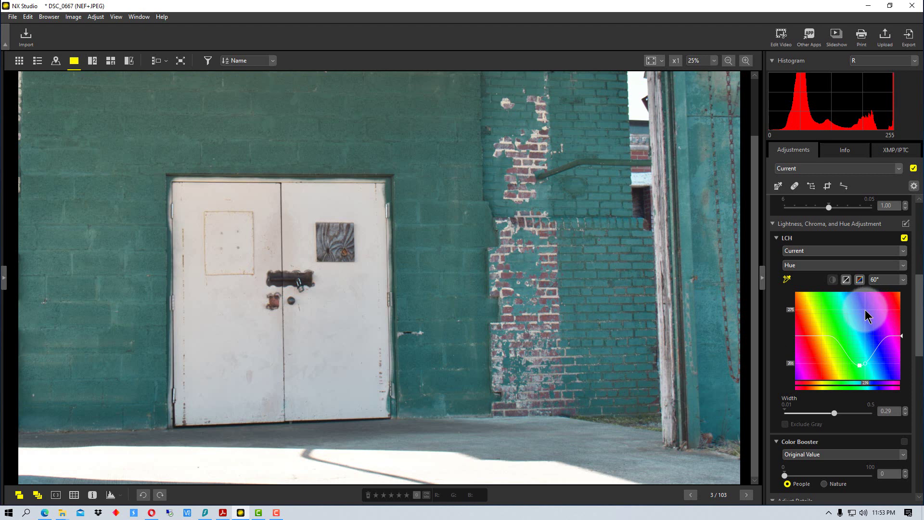
{"action": "left_click", "coordinate": [834, 252]}
{"action": "left_click", "coordinate": [833, 263]}
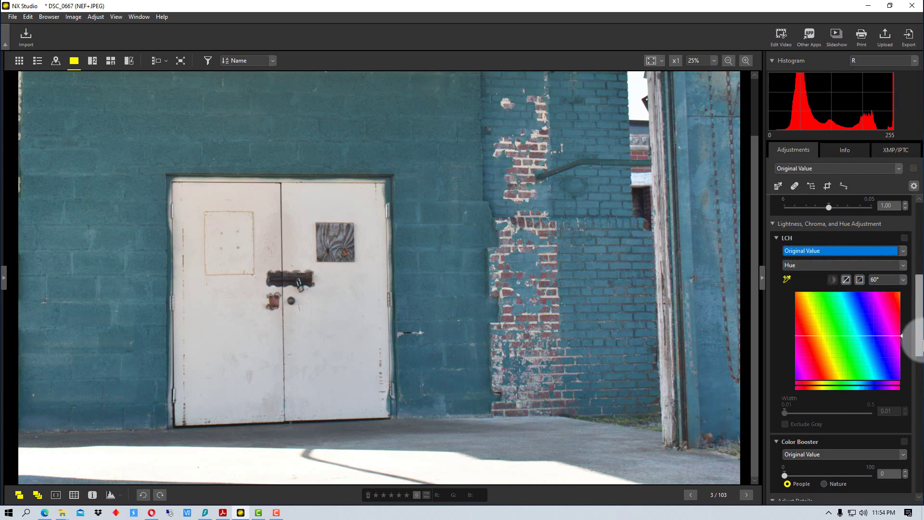
Switch the LCH channel to Color Lightness and sample the teal wall onto the curve.
{"action": "left_click", "coordinate": [845, 266]}
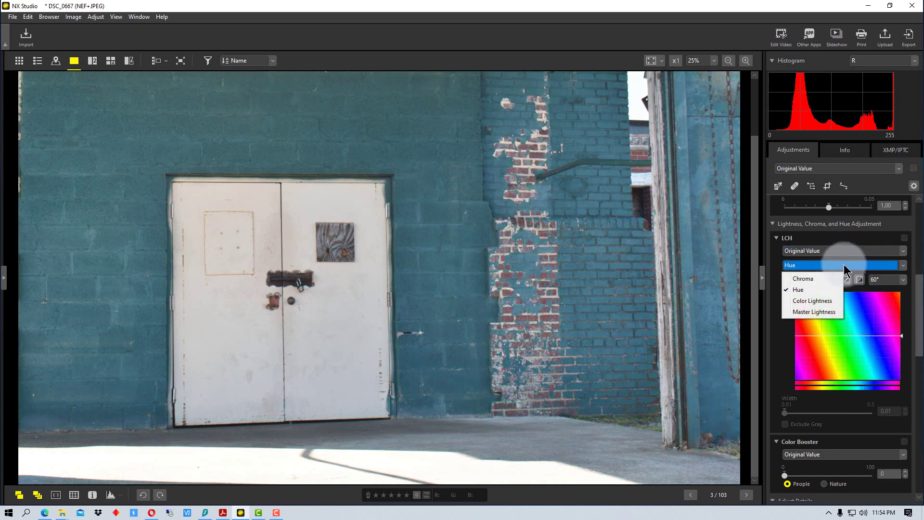
{"action": "left_click", "coordinate": [822, 301]}
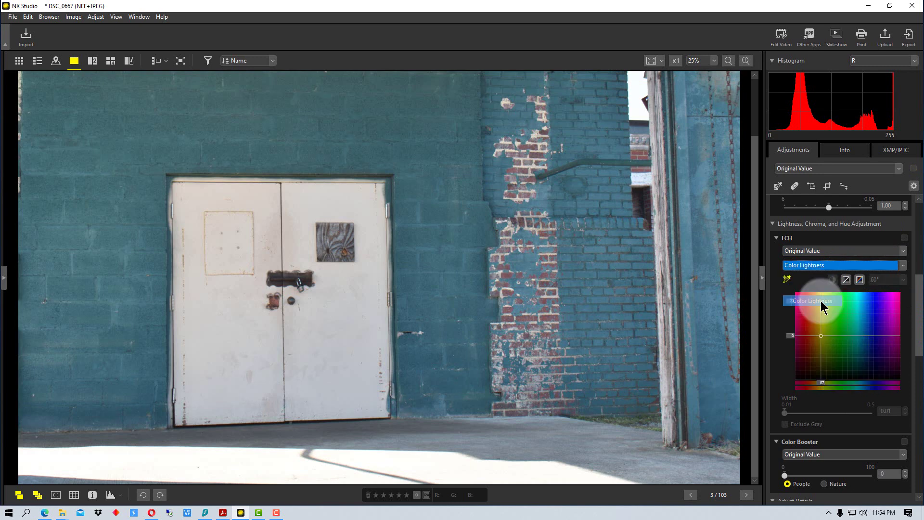
{"action": "left_click", "coordinate": [785, 279]}
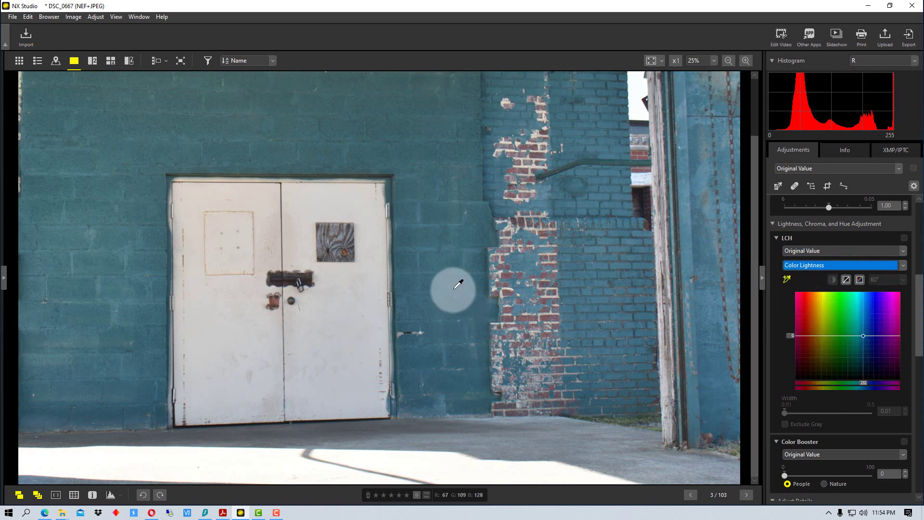
{"action": "left_click", "coordinate": [458, 257]}
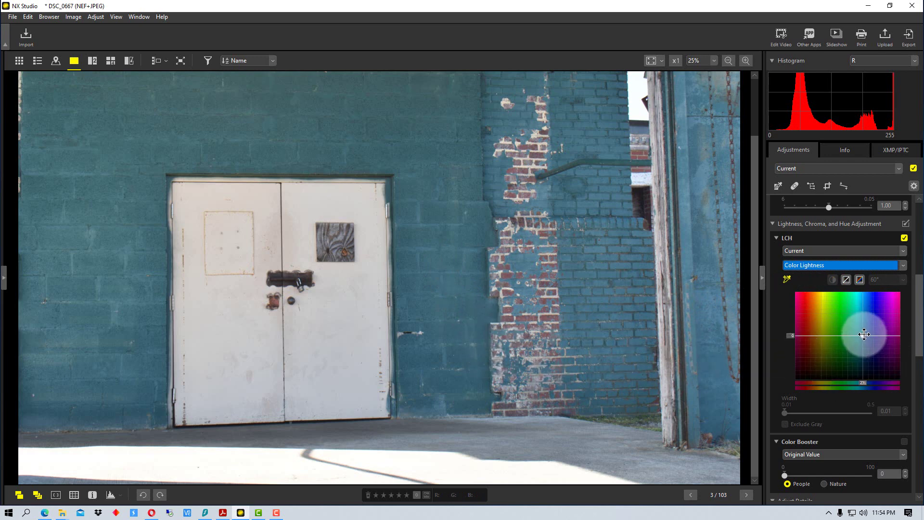
Raise the teal lightness point, widen Width to 0.13, then pull it down to darken the wall.
{"action": "left_click_drag", "start_coordinate": [863, 335], "coordinate": [865, 306]}
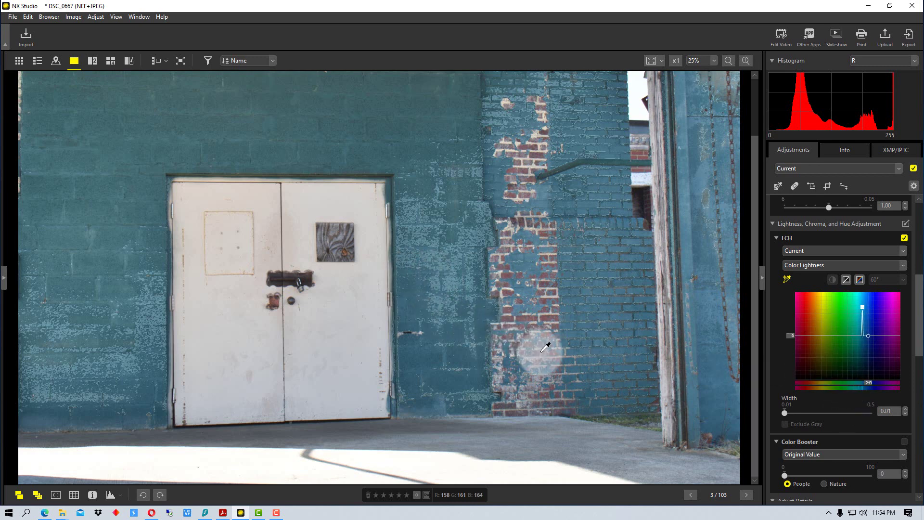
{"action": "left_click_drag", "start_coordinate": [787, 413], "coordinate": [805, 414]}
{"action": "left_click", "coordinate": [740, 344]}
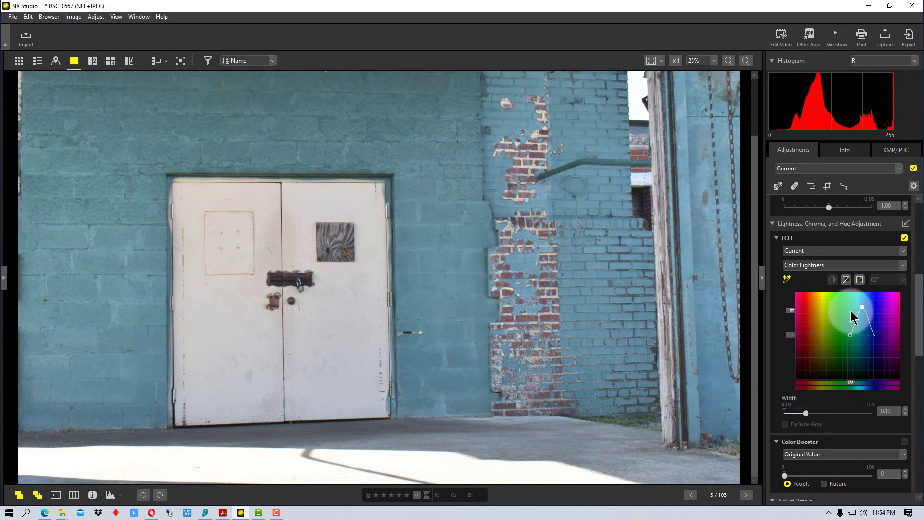
{"action": "left_click_drag", "start_coordinate": [863, 307], "coordinate": [862, 365]}
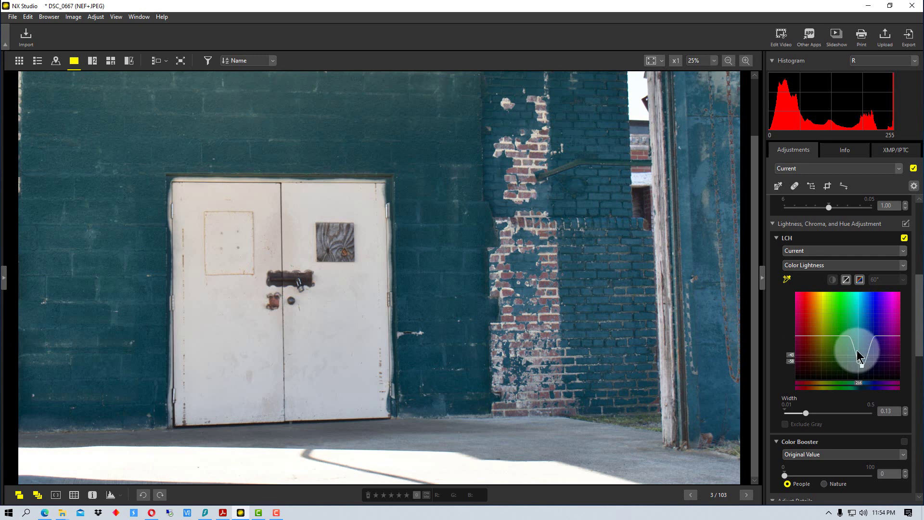
Reset LCH to Original Value and switch the channel to Master Lightness.
{"action": "left_click", "coordinate": [811, 251]}
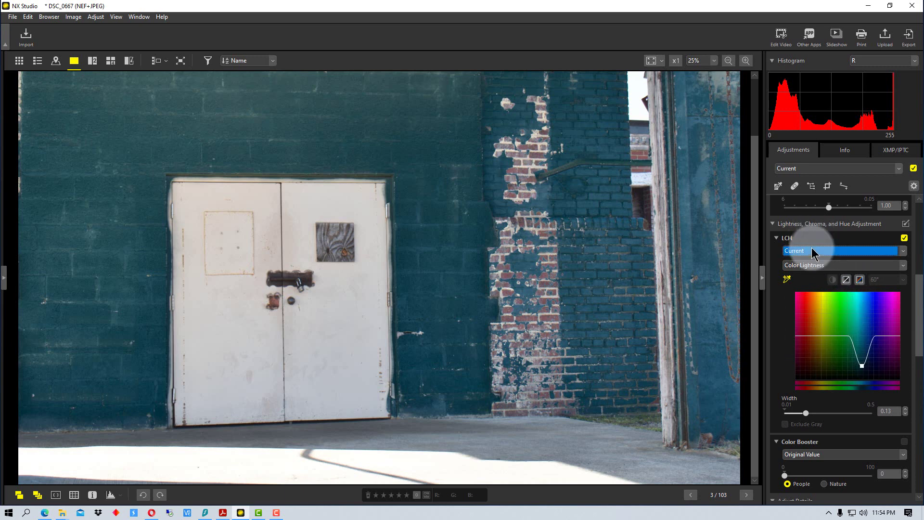
{"action": "left_click", "coordinate": [818, 264]}
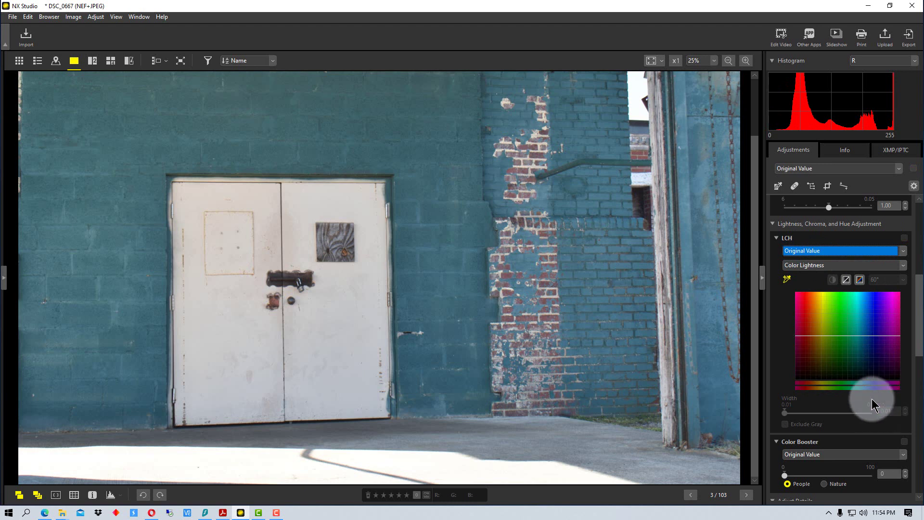
{"action": "left_click", "coordinate": [814, 264]}
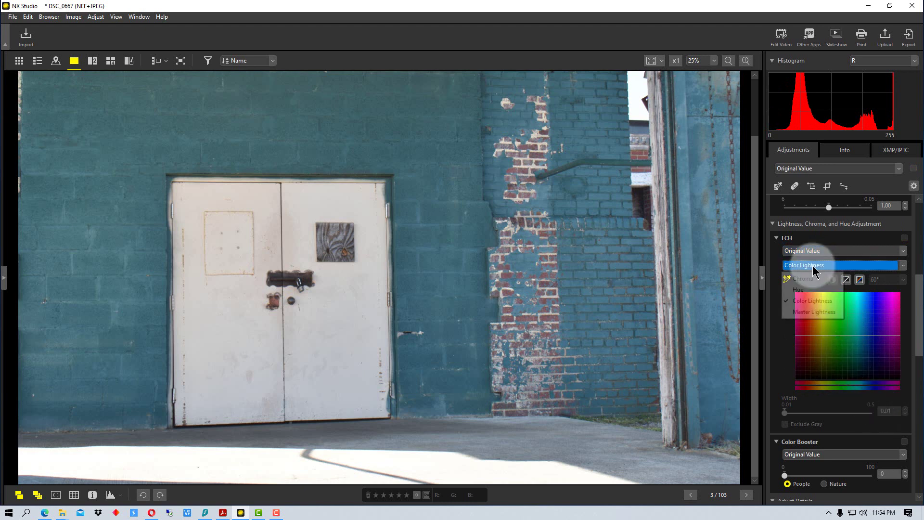
{"action": "left_click", "coordinate": [814, 312]}
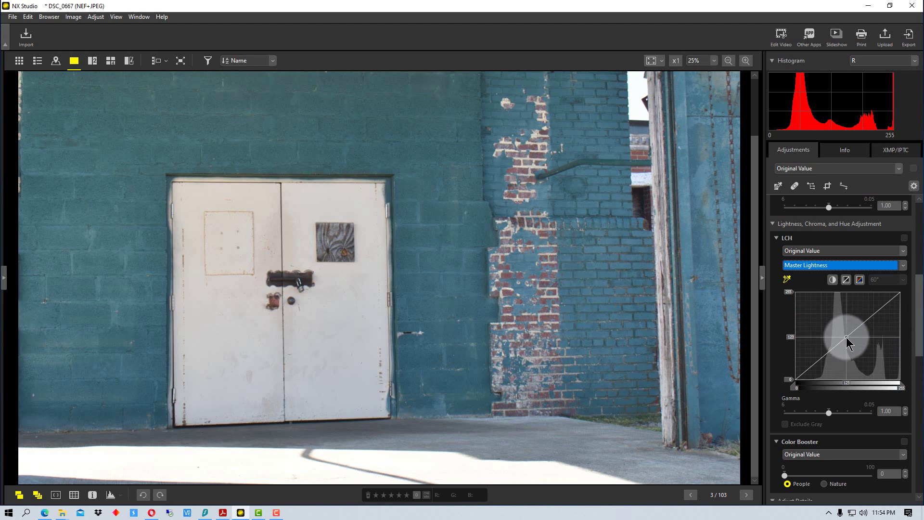
Add a midtone point to the Master Lightness curve and nudge it down with the arrow keys.
{"action": "left_click", "coordinate": [846, 337]}
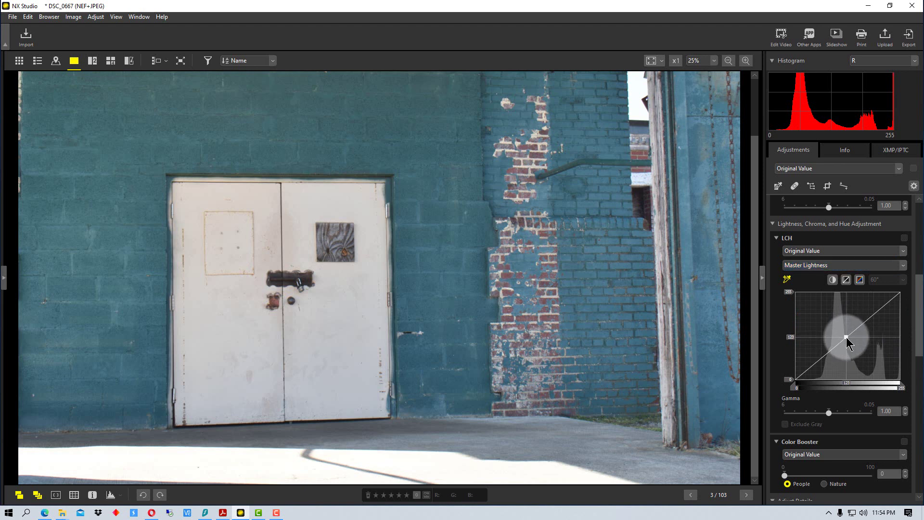
{"action": "left_click_drag", "start_coordinate": [846, 337], "coordinate": [850, 340]}
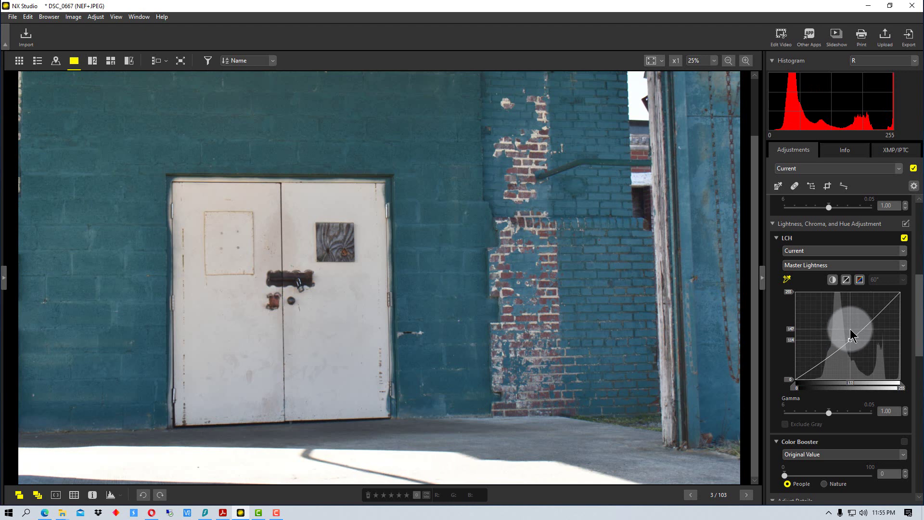
{"action": "key", "text": "Left"}
{"action": "key", "text": "Down"}
{"action": "key", "text": "Left"}
{"action": "key", "text": "Left"}
{"action": "key", "text": "Left"}
{"action": "key", "text": "Left"}
{"action": "key", "text": "Down"}
{"action": "key", "text": "Down"}
{"action": "key", "text": "Down"}
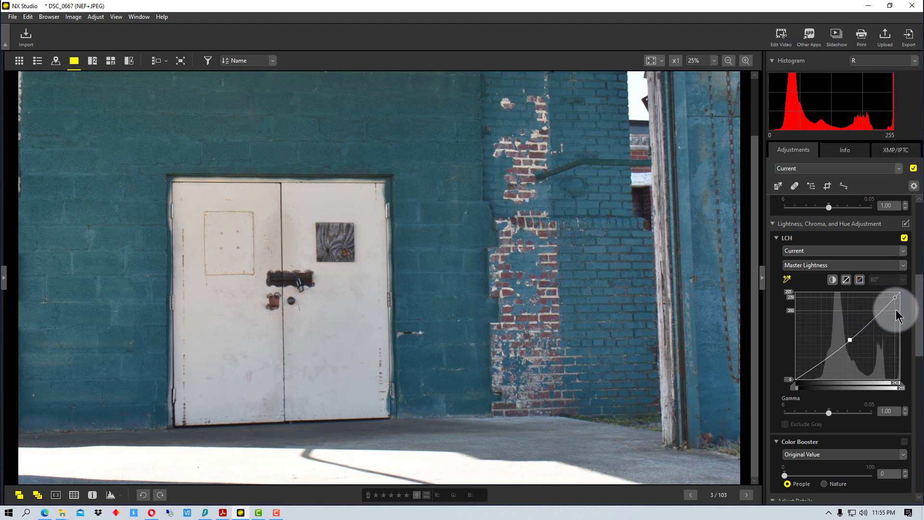
{"action": "scroll", "coordinate": [911, 244], "scroll_direction": "up", "scroll_amount": 5}
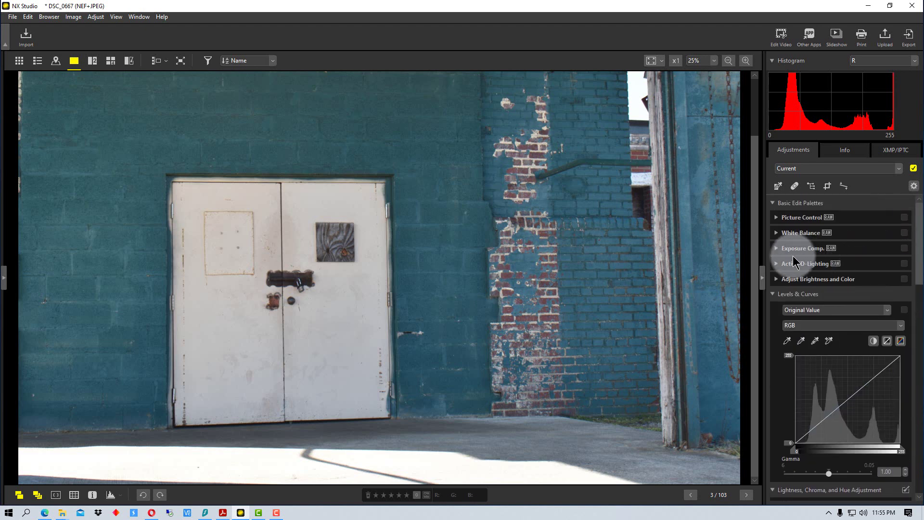
Expand Exposure Comp. and reset the LCH adjustment to Original Value.
{"action": "left_click", "coordinate": [783, 250]}
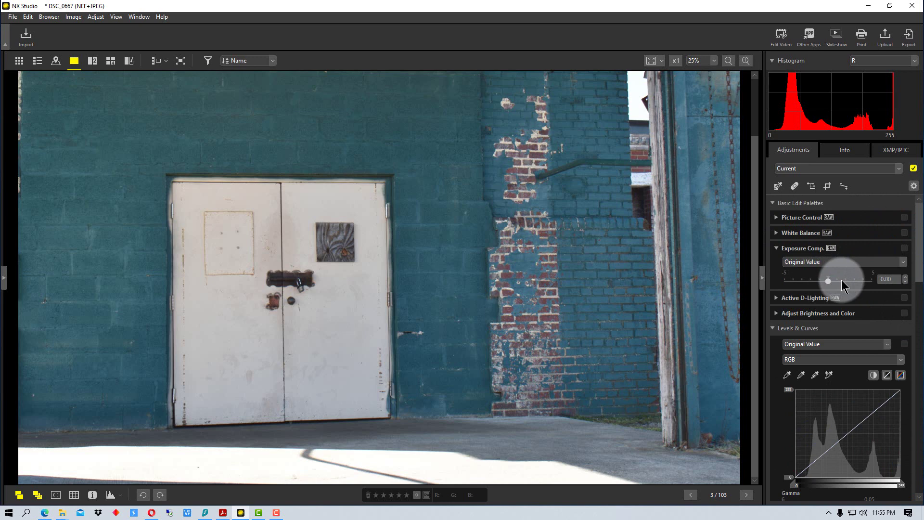
{"action": "scroll", "coordinate": [871, 398], "scroll_direction": "down", "scroll_amount": 5}
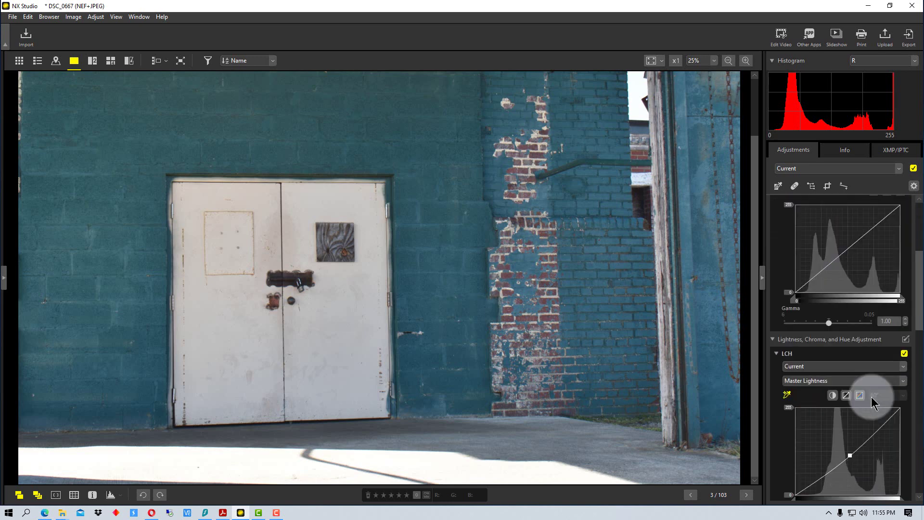
{"action": "scroll", "coordinate": [872, 400], "scroll_direction": "down", "scroll_amount": 1}
{"action": "left_click", "coordinate": [827, 319]}
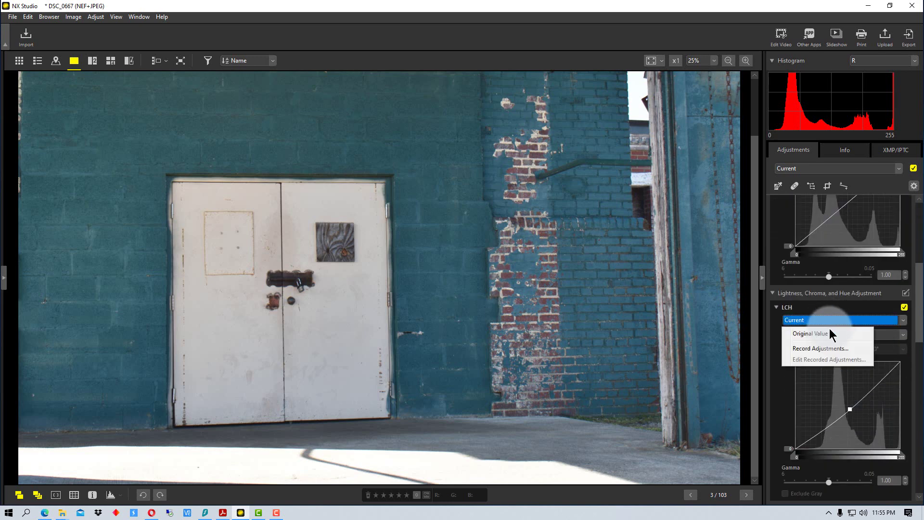
{"action": "left_click", "coordinate": [830, 331]}
Try the Exposure Comp. slider, leaving exposure compensation at 0.00.
{"action": "scroll", "coordinate": [851, 335], "scroll_direction": "up", "scroll_amount": 4}
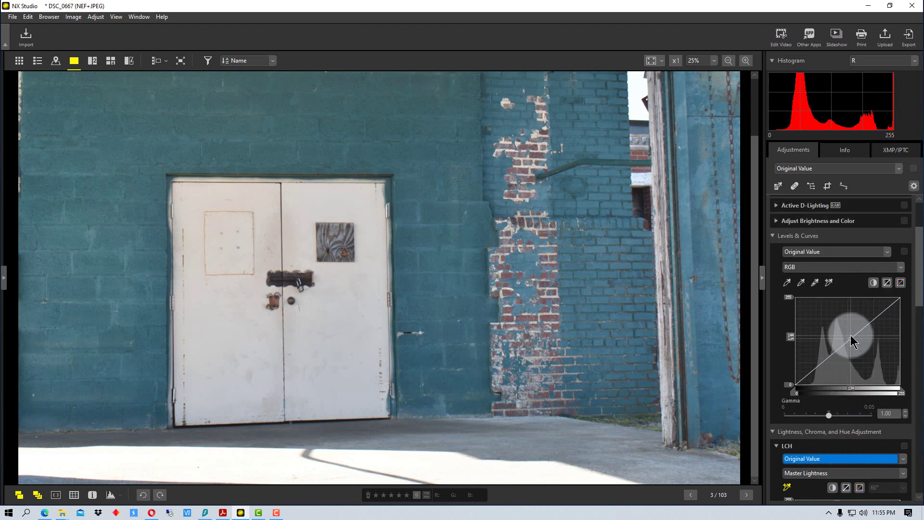
{"action": "scroll", "coordinate": [851, 336], "scroll_direction": "up", "scroll_amount": 2}
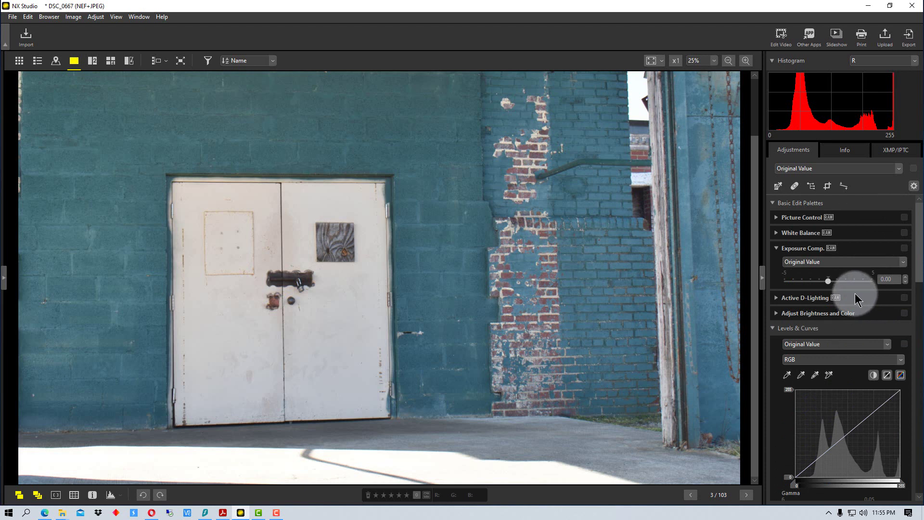
{"action": "left_click_drag", "start_coordinate": [827, 281], "coordinate": [828, 281]}
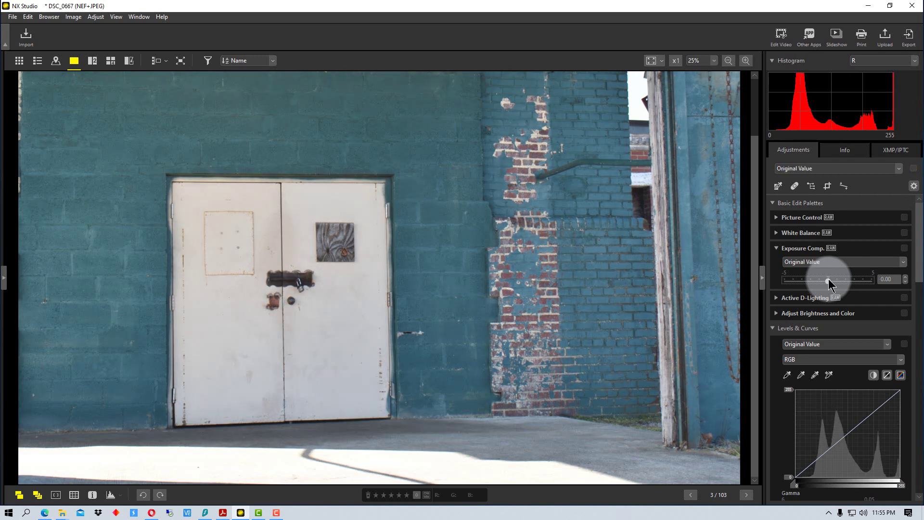
{"action": "left_click_drag", "start_coordinate": [919, 268], "coordinate": [907, 351]}
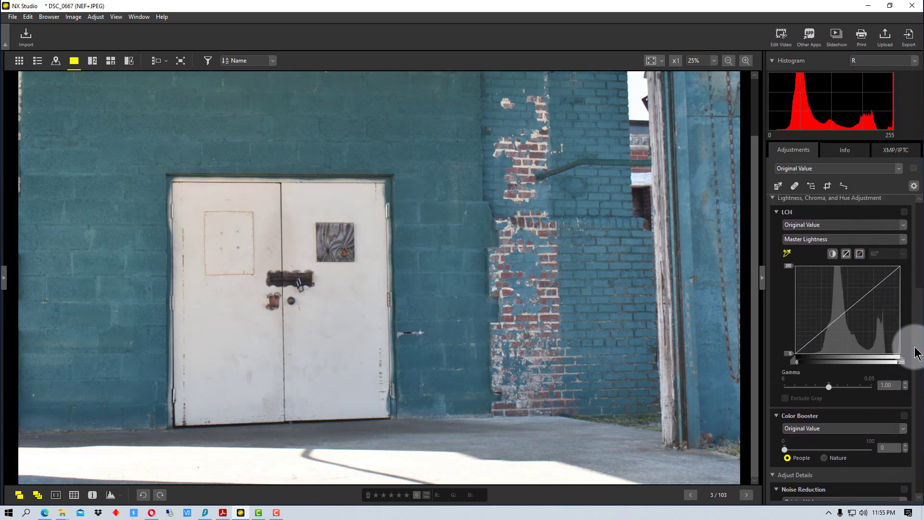
Switch the LCH channel back to Chroma to show its colour grid with a flat curve.
{"action": "left_click", "coordinate": [827, 241]}
{"action": "left_click", "coordinate": [822, 253]}
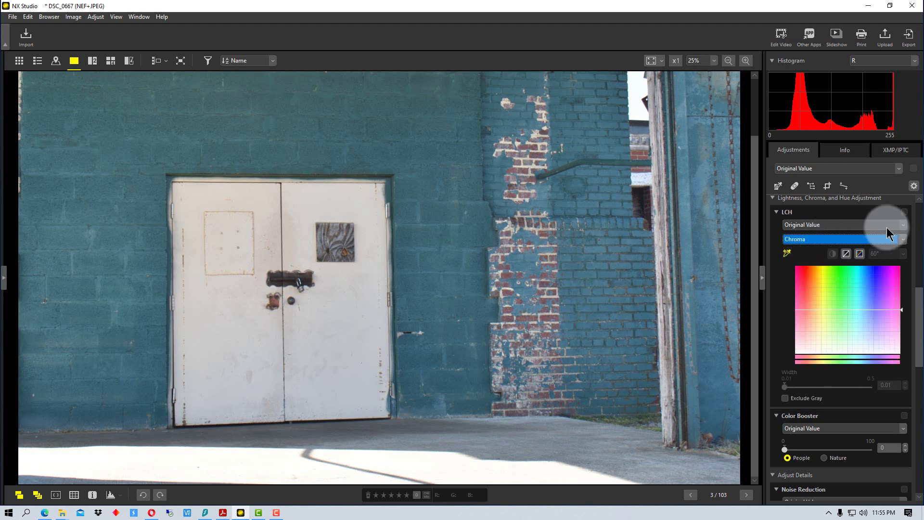
{"action": "scroll", "coordinate": [894, 242], "scroll_direction": "up", "scroll_amount": 1}
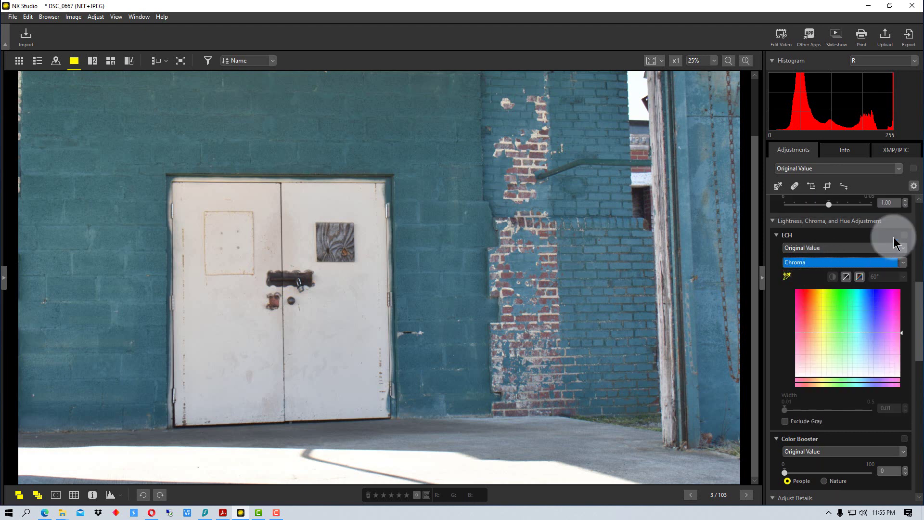